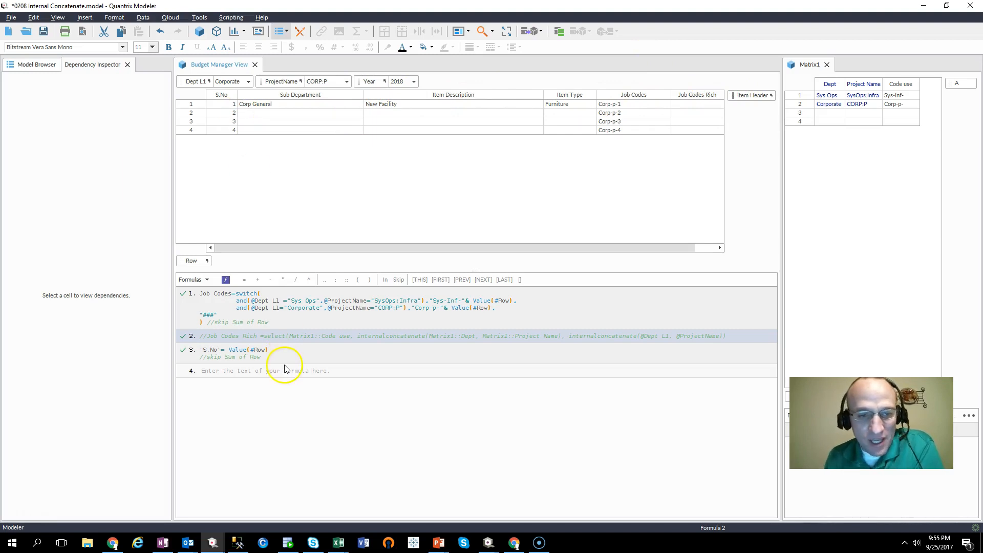
- Examine the Job Codes switch formula and its Dept L1 and ProjectName conditions
{"action": "left_click", "coordinate": [220, 312]}
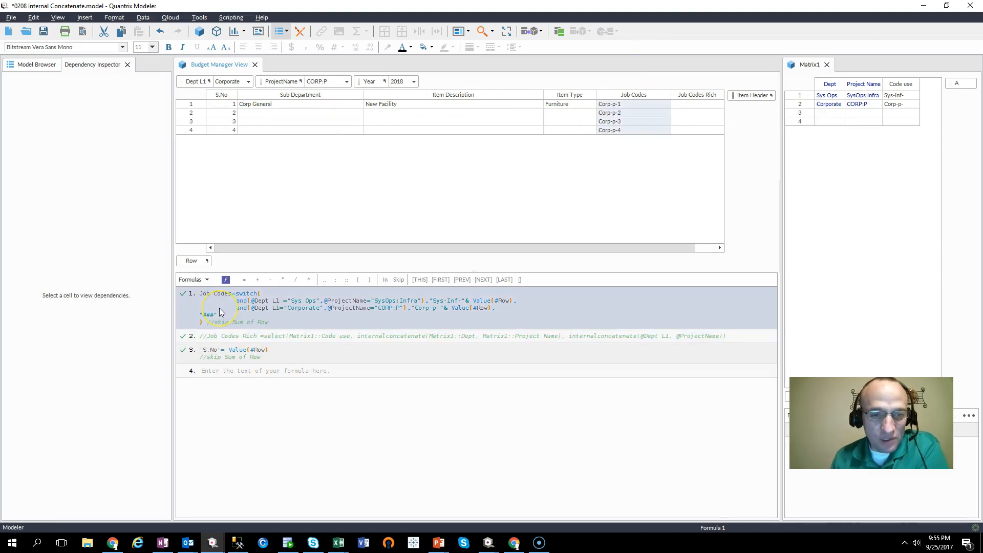
{"action": "left_click", "coordinate": [262, 325]}
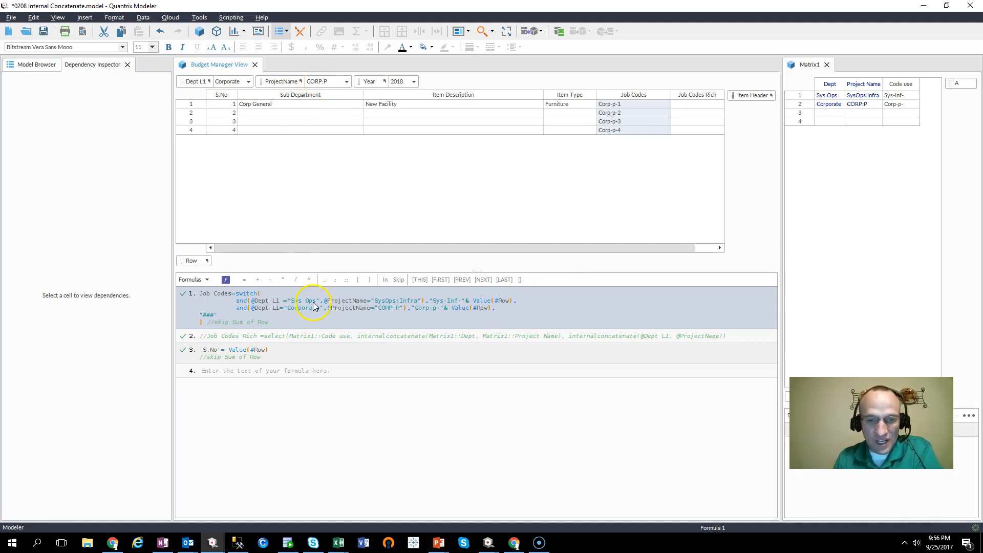
{"action": "left_click", "coordinate": [406, 304]}
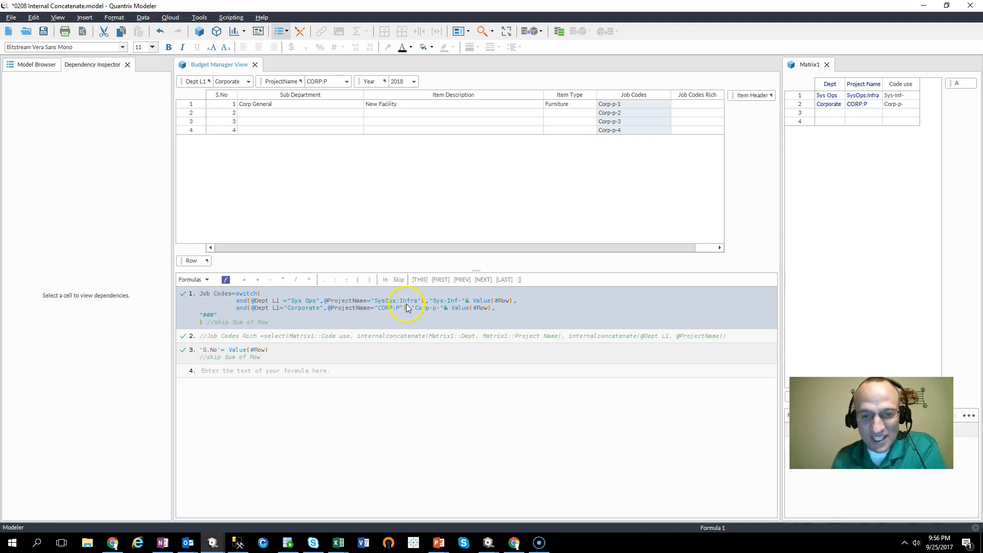
{"action": "left_click", "coordinate": [379, 305]}
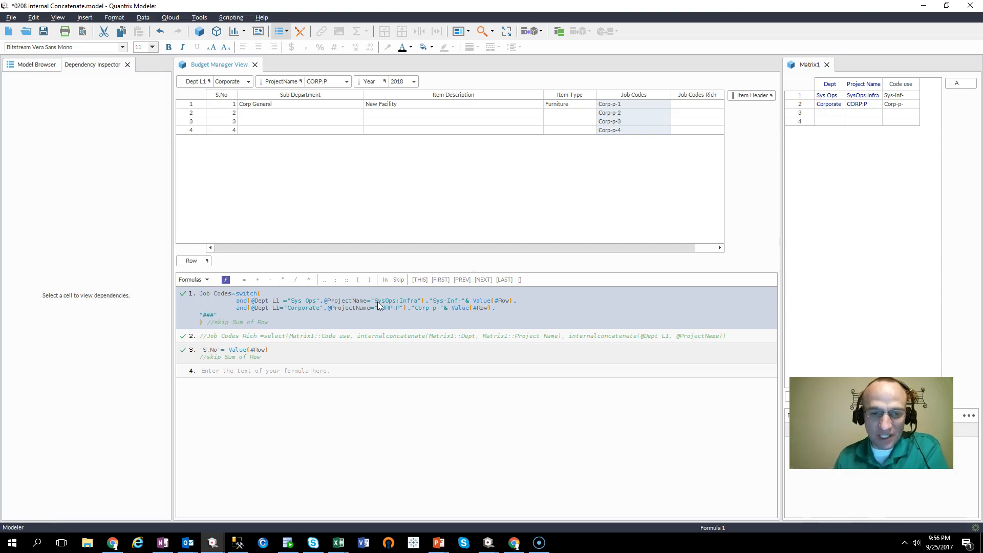
{"action": "left_click", "coordinate": [387, 298]}
{"action": "left_click", "coordinate": [397, 306]}
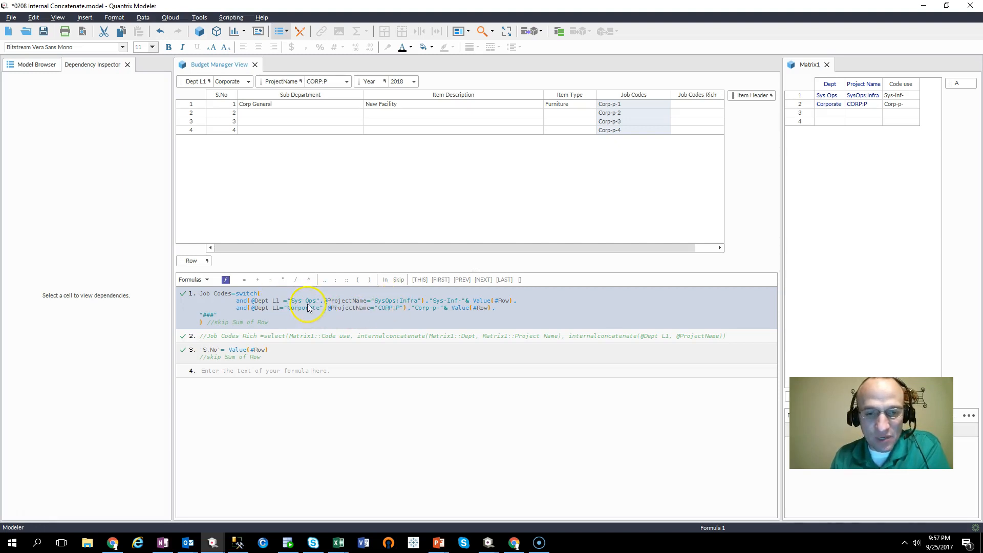
- Constrain the Matrix1 Dept column's input to values from the Dept L1 category
{"action": "left_click", "coordinate": [833, 86]}
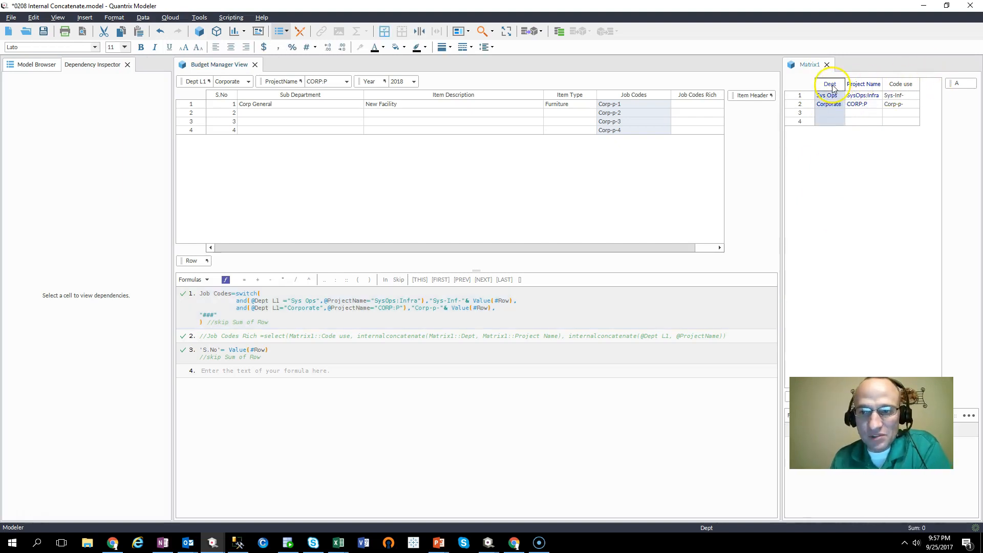
{"action": "left_click", "coordinate": [865, 88]}
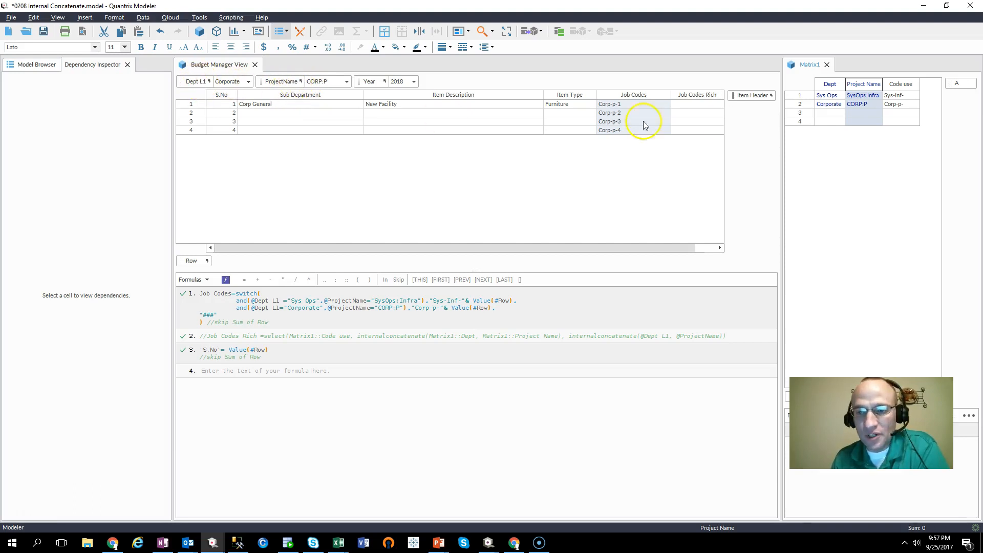
{"action": "left_click", "coordinate": [830, 85]}
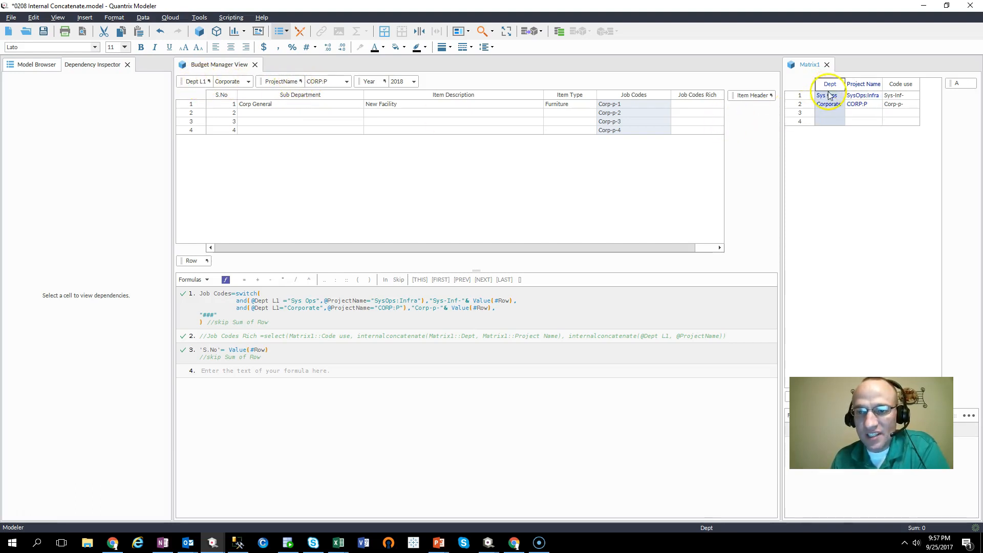
{"action": "right_click", "coordinate": [831, 87]}
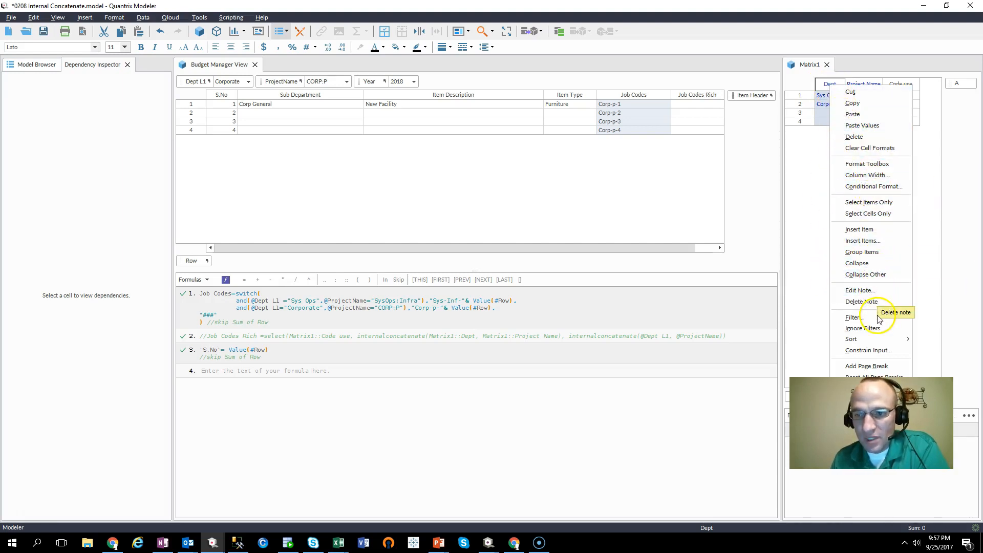
{"action": "key", "text": "Escape"}
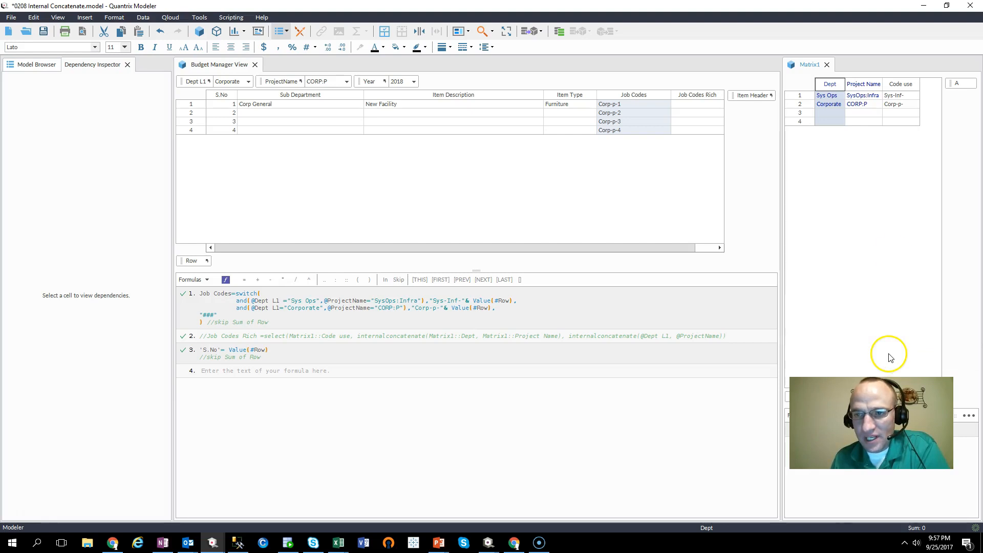
{"action": "right_click", "coordinate": [841, 88]}
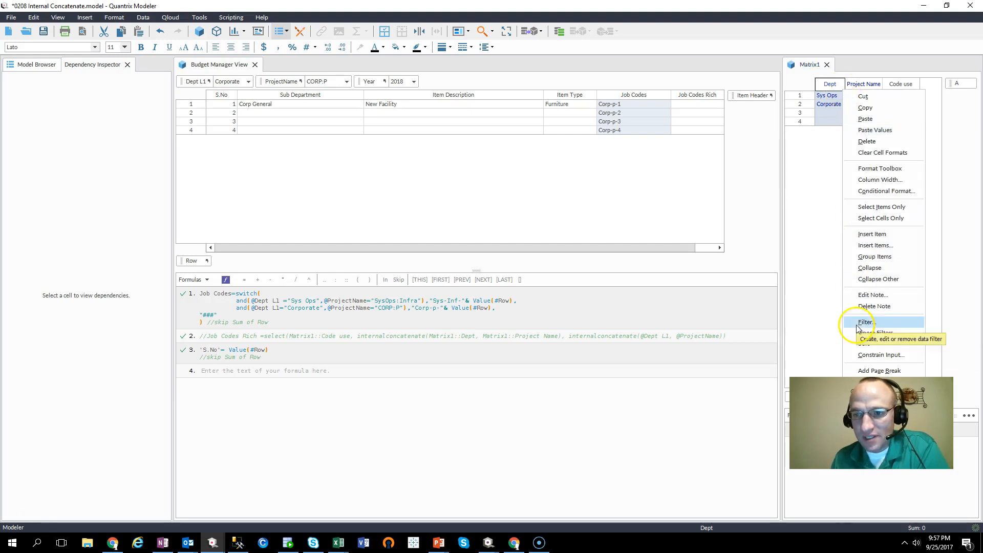
{"action": "left_click", "coordinate": [861, 356]}
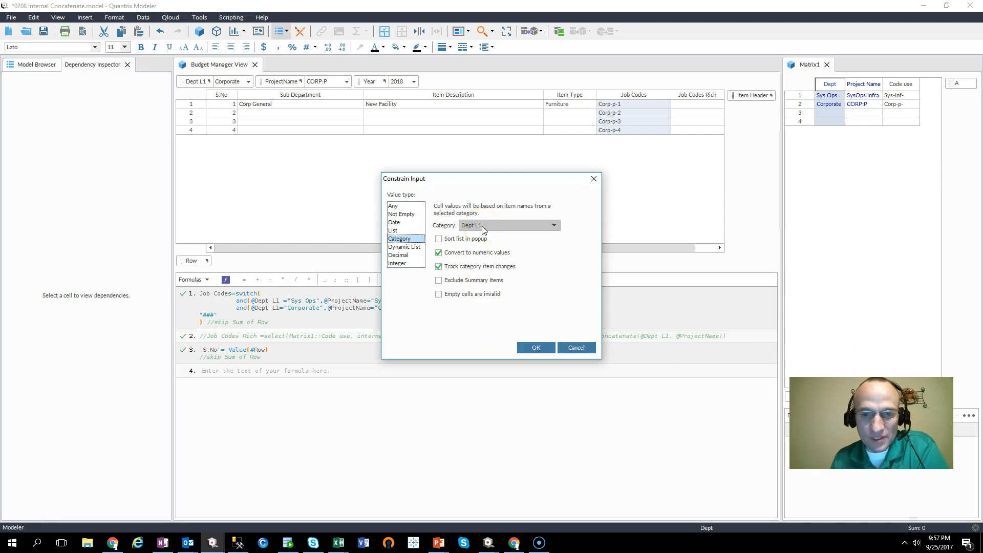
{"action": "left_click", "coordinate": [546, 349]}
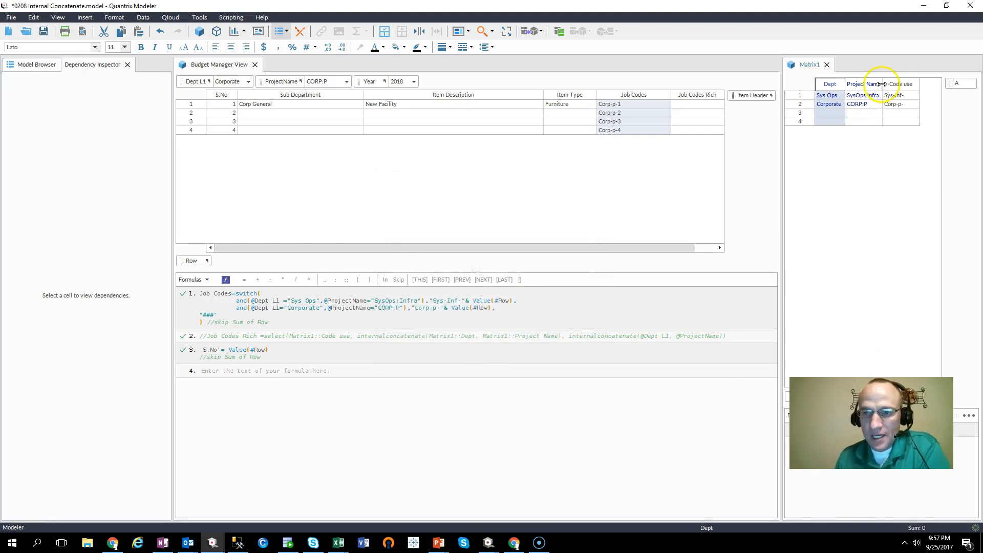
- Check the first row's Dept and Project Name drop-downs and widen the Project Name column slightly
{"action": "left_click", "coordinate": [867, 88]}
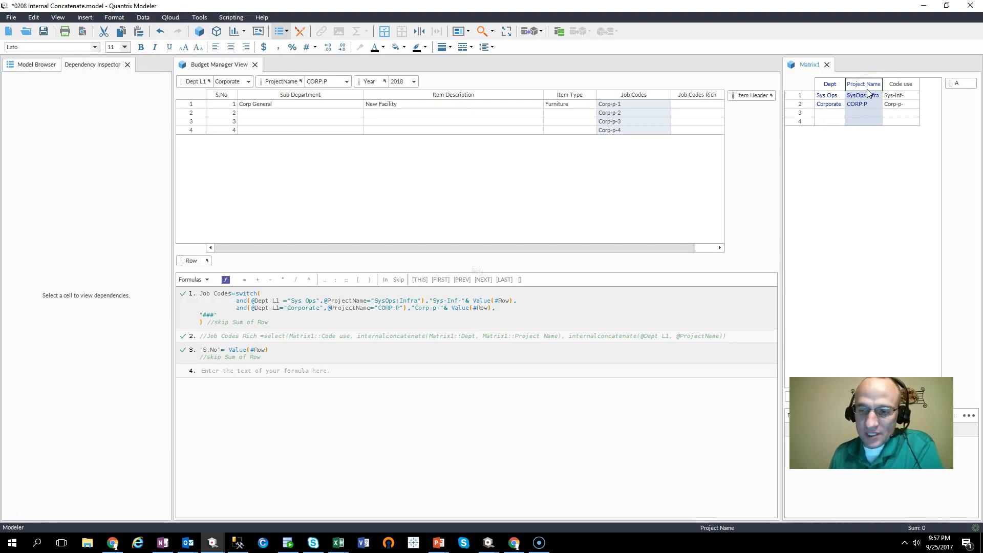
{"action": "left_click", "coordinate": [832, 96]}
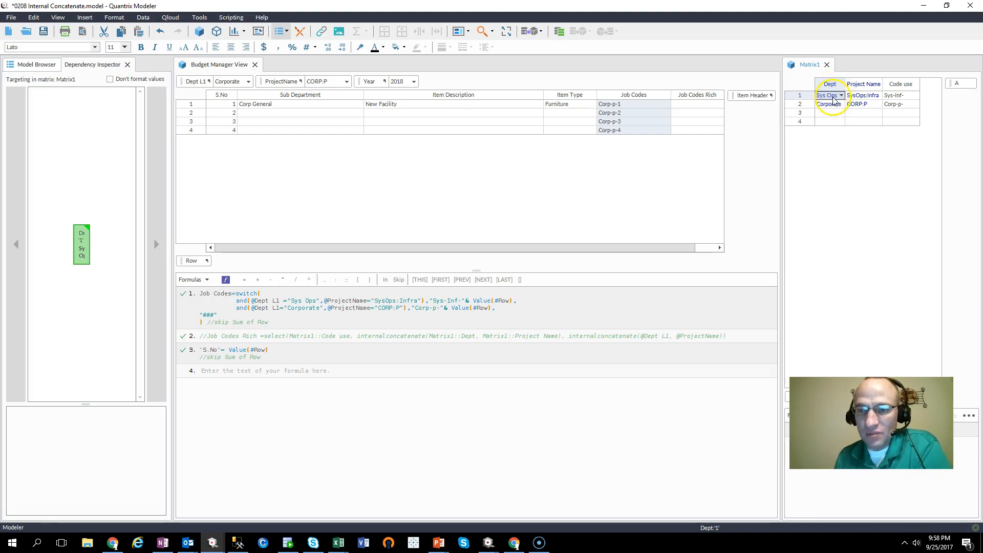
{"action": "left_click", "coordinate": [856, 98]}
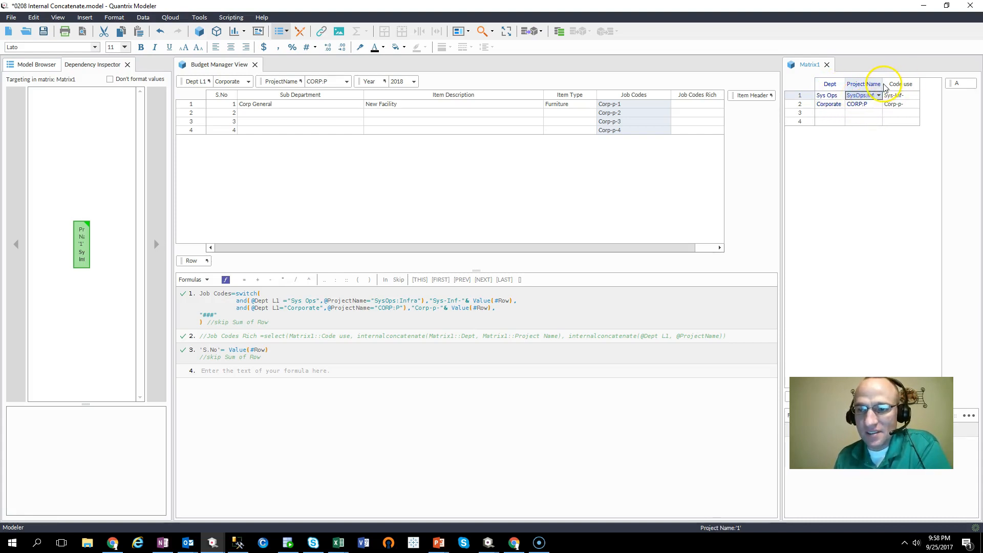
{"action": "left_click_drag", "start_coordinate": [881, 83], "coordinate": [890, 83]}
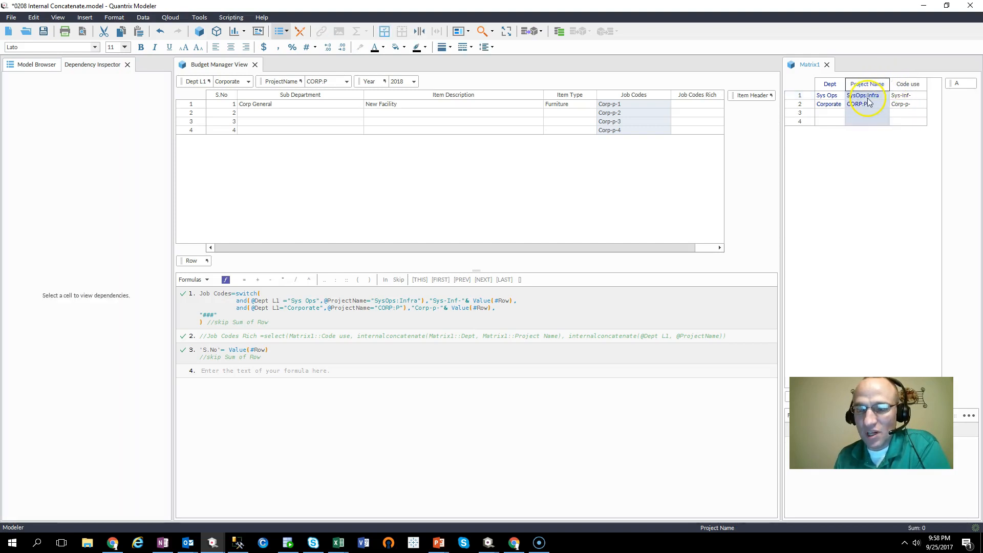
- Set the Code use column's text colour to blue
{"action": "left_click", "coordinate": [905, 96]}
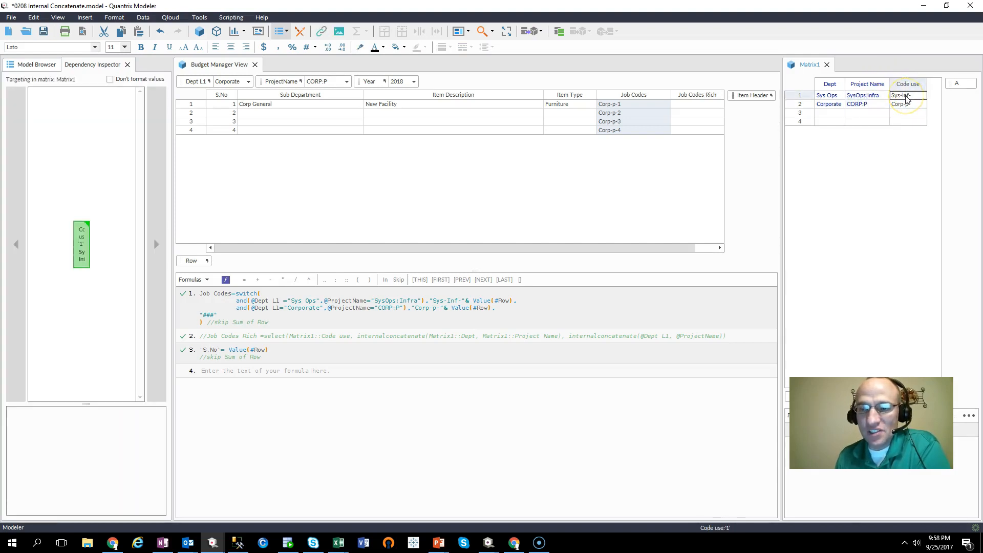
{"action": "left_click", "coordinate": [907, 84]}
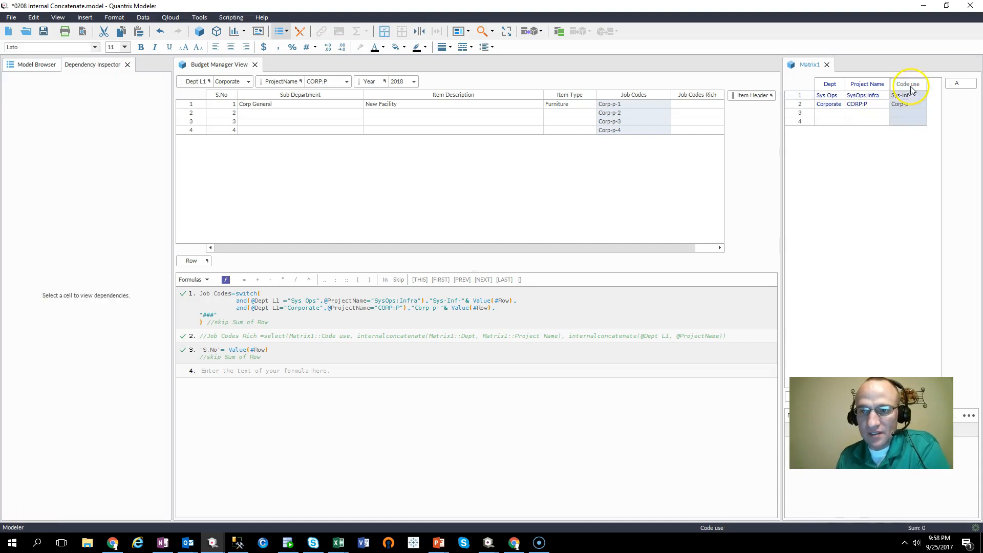
{"action": "left_click", "coordinate": [382, 47]}
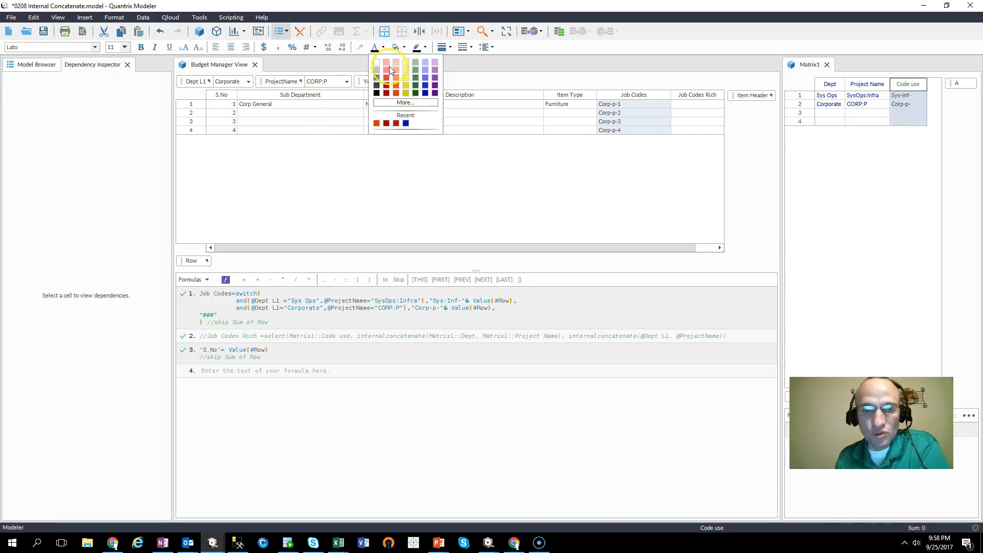
{"action": "left_click", "coordinate": [426, 94]}
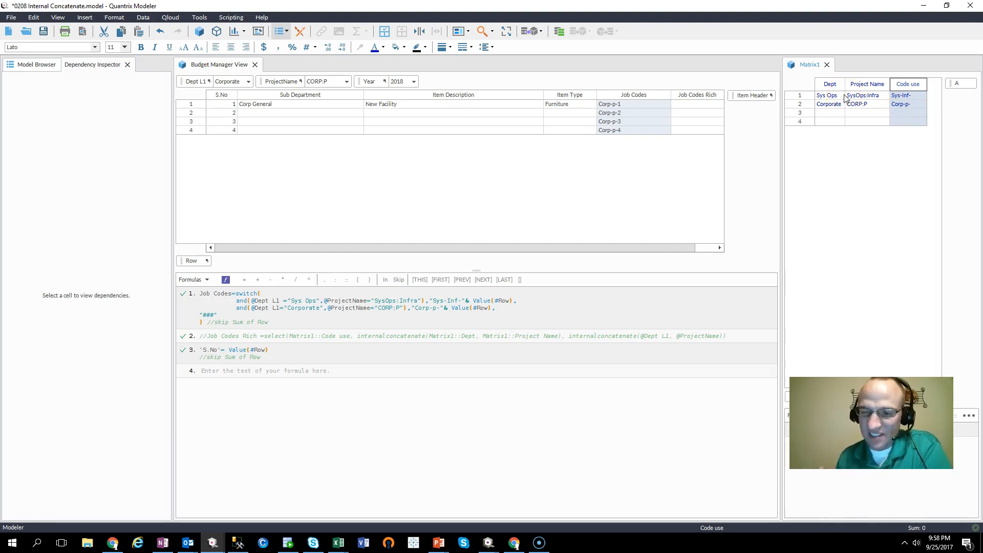
- Inspect the second row's Dept, Project Name and Code use cells and the Matrix1 column headers
{"action": "left_click", "coordinate": [831, 105]}
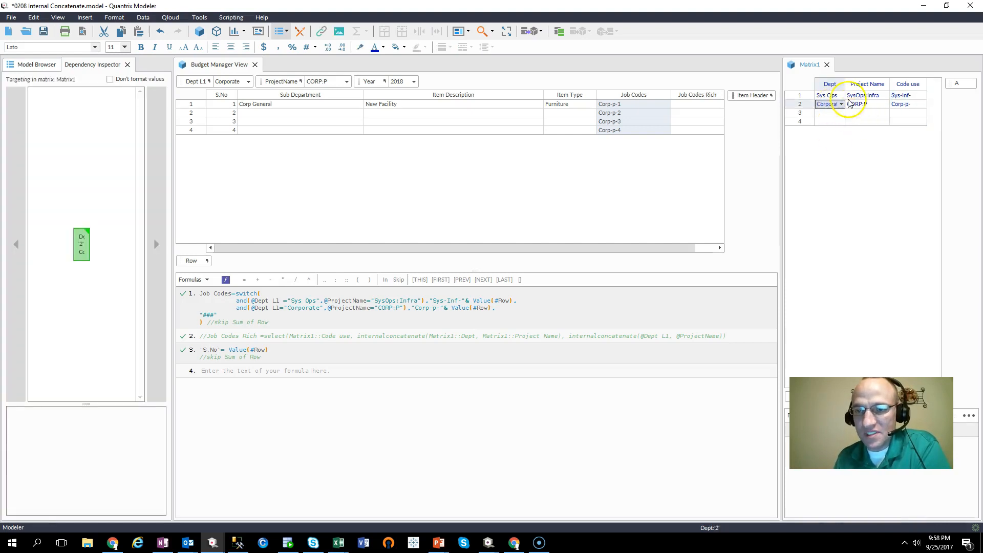
{"action": "left_click", "coordinate": [866, 108]}
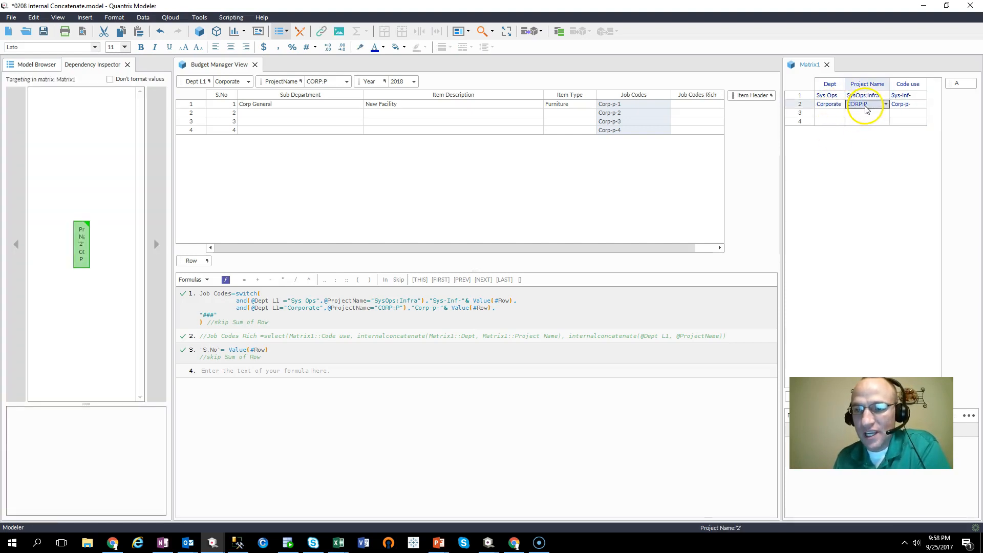
{"action": "left_click", "coordinate": [907, 110]}
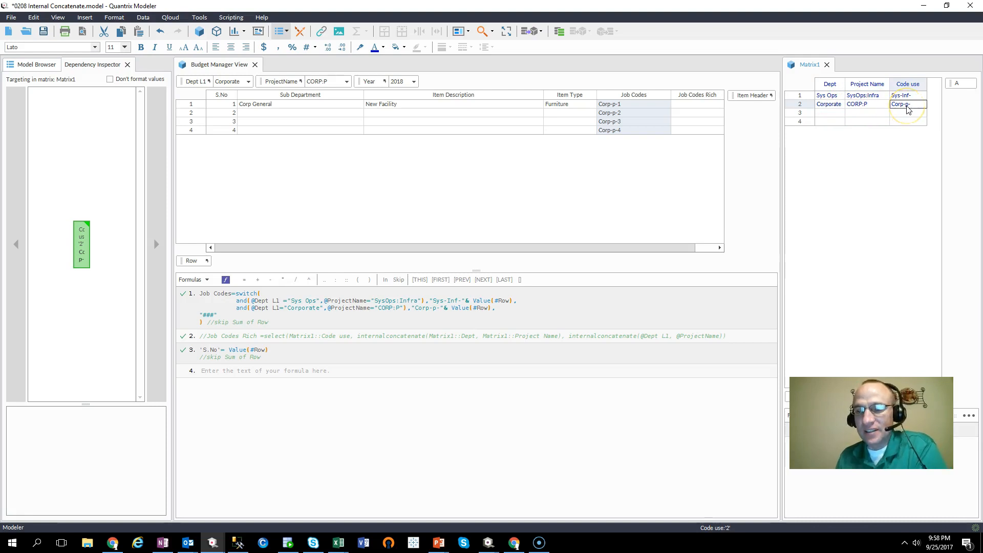
{"action": "left_click", "coordinate": [906, 108]}
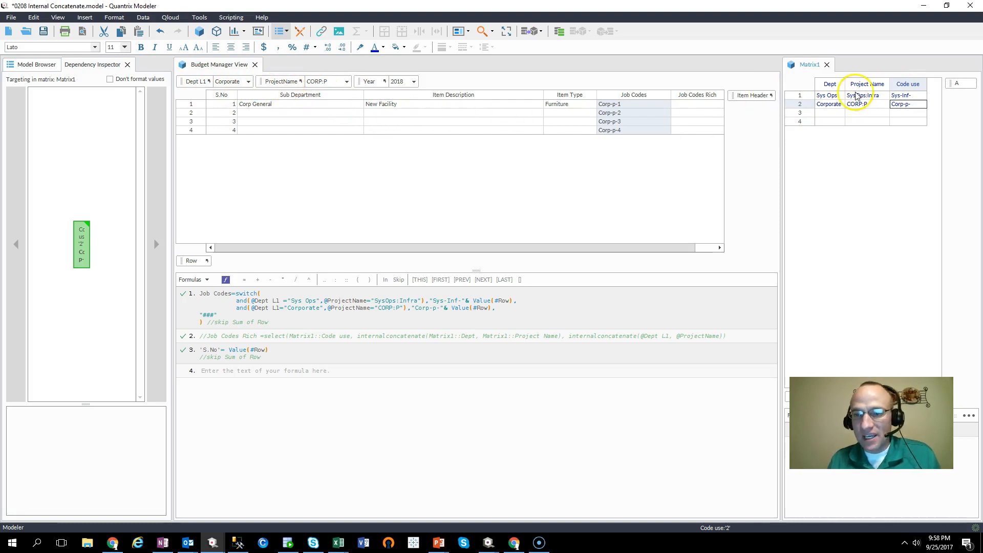
{"action": "left_click", "coordinate": [864, 84]}
{"action": "left_click", "coordinate": [825, 84]}
{"action": "left_click", "coordinate": [865, 83]}
{"action": "left_click", "coordinate": [826, 84]}
{"action": "left_click", "coordinate": [868, 83]}
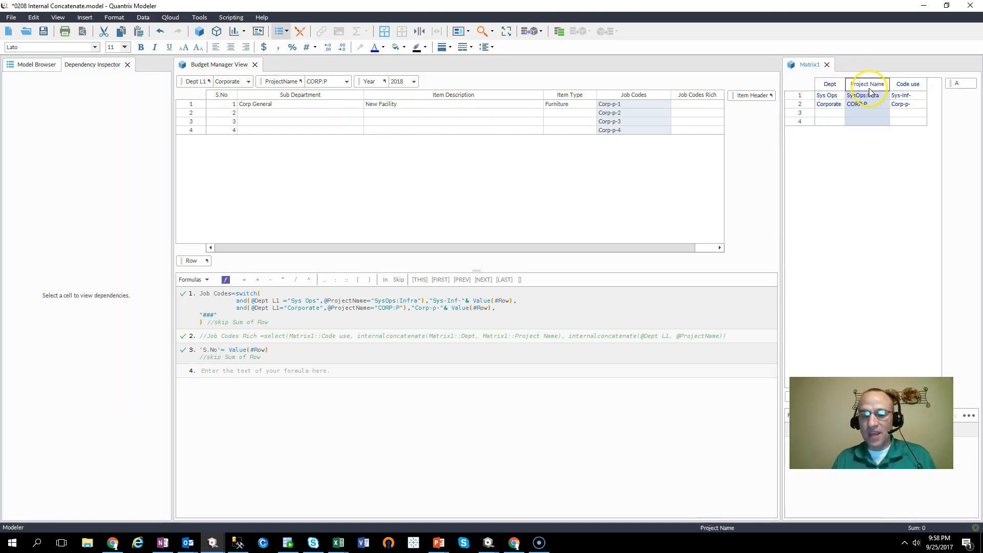
- Insert a new empty formula line below the commented-out Job Codes Rich formula
{"action": "left_click", "coordinate": [433, 336]}
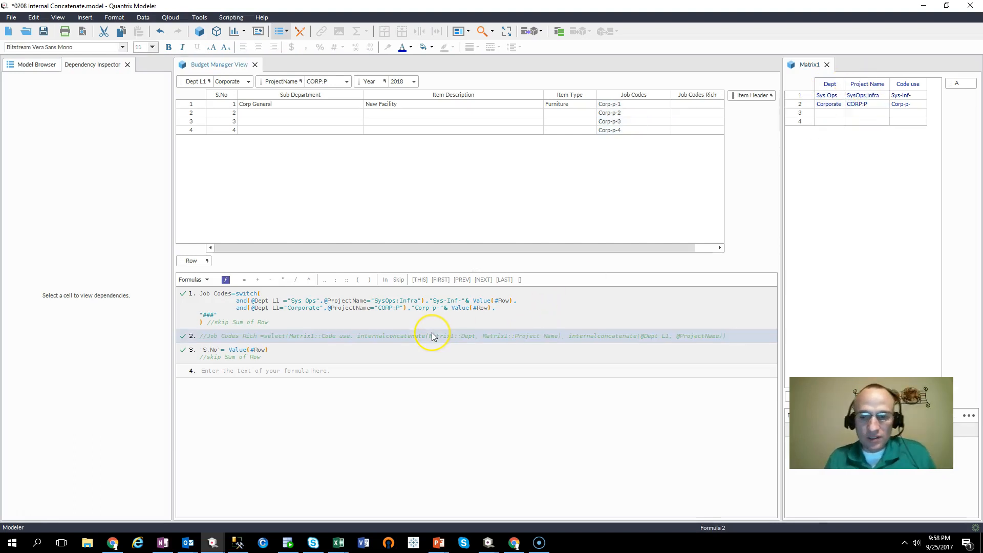
{"action": "key", "text": "Return"}
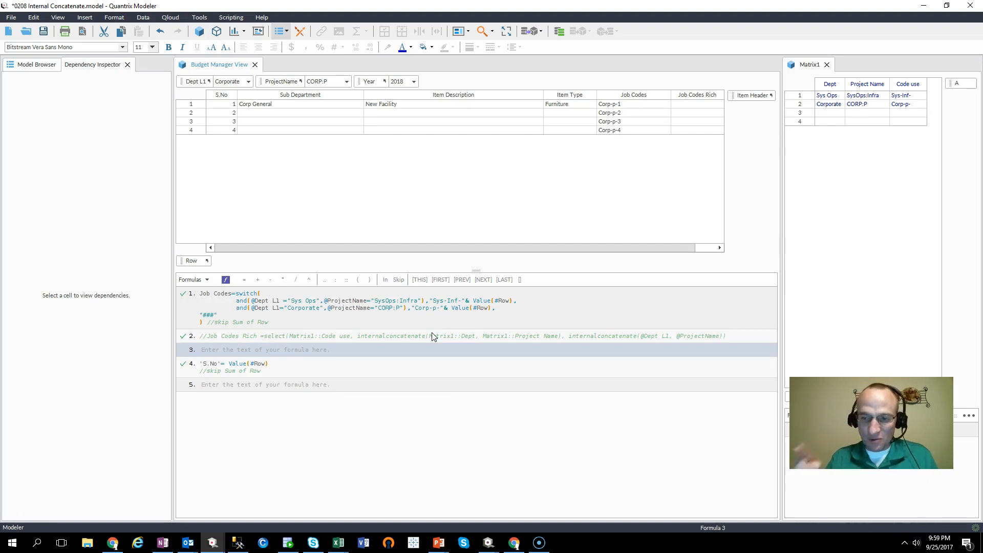
{"action": "left_click", "coordinate": [349, 350]}
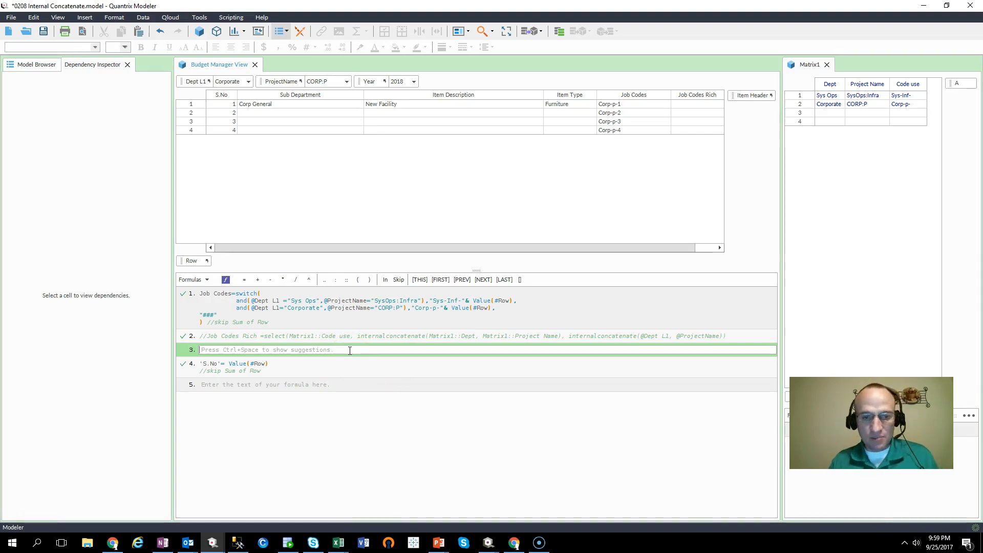
- Begin the Job Codes Rich formula as a select that returns Matrix1's Code use column
{"action": "left_click", "coordinate": [702, 97]}
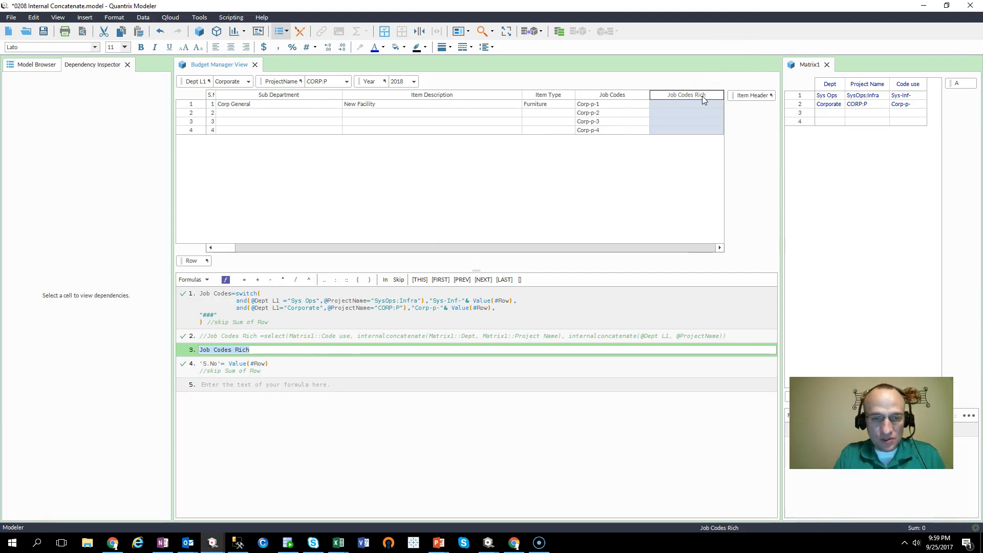
{"action": "type", "text": "= select("}
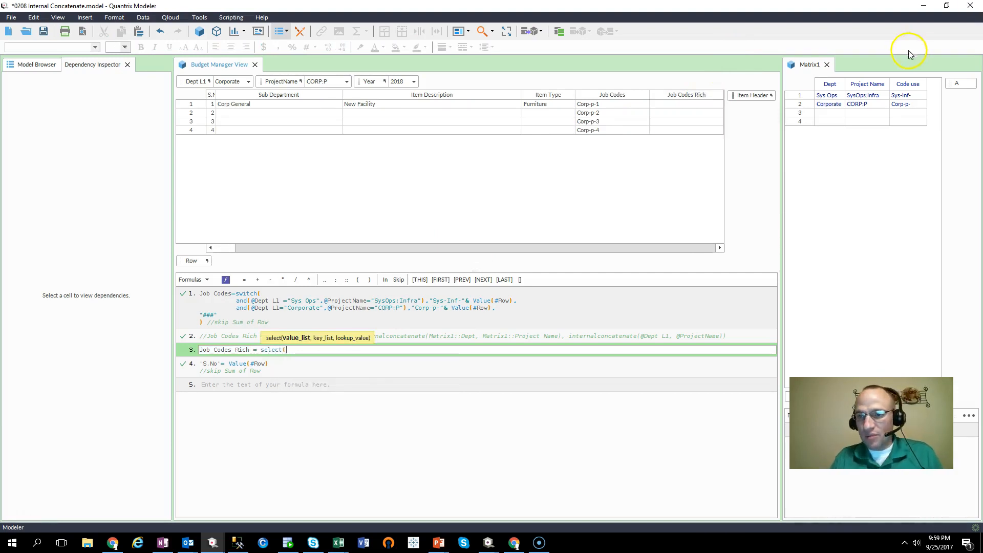
{"action": "left_click", "coordinate": [911, 85]}
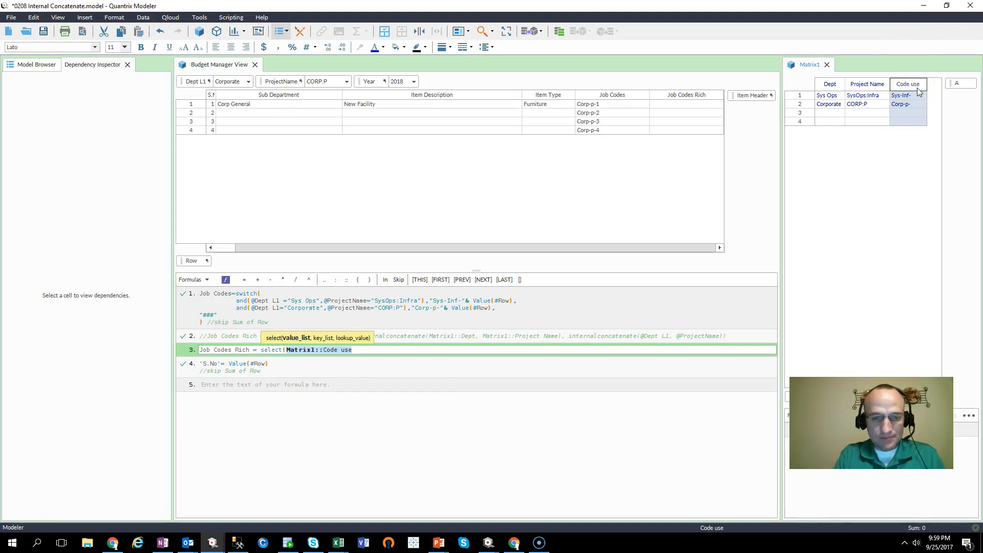
{"action": "type", "text": ","}
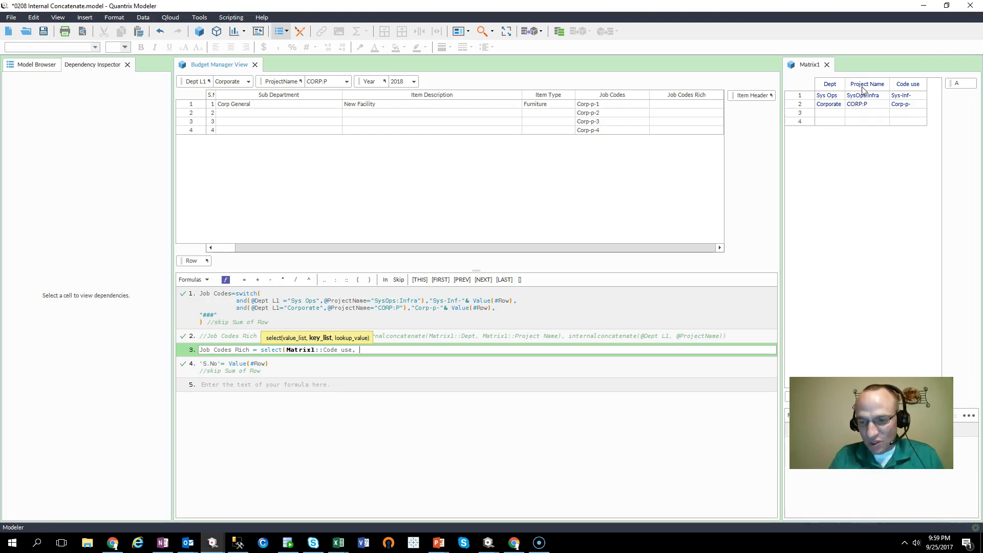
- Add internalconcatenate of Matrix1's Dept and Project Name columns as the select's key list
{"action": "type", "text": "internal"}
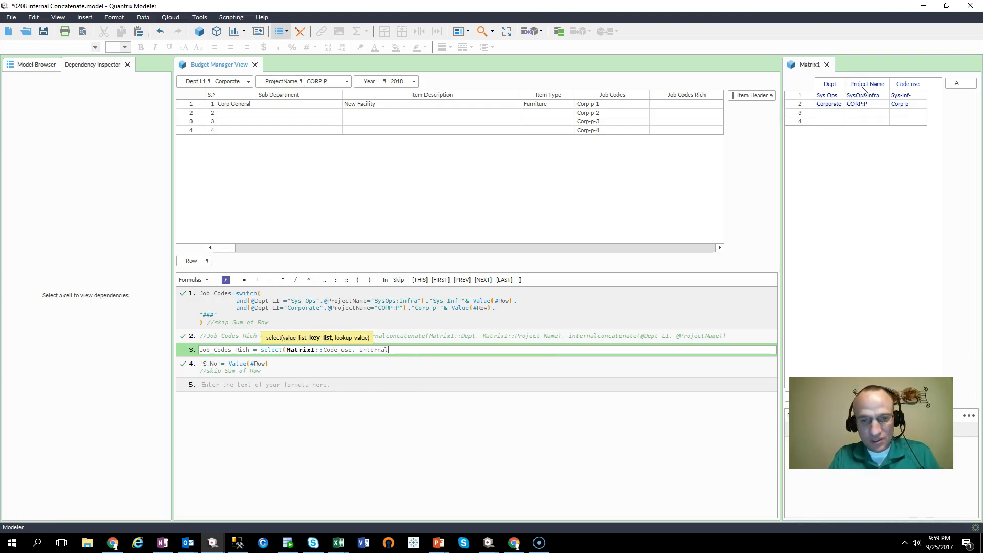
{"action": "type", "text": "concatenate("}
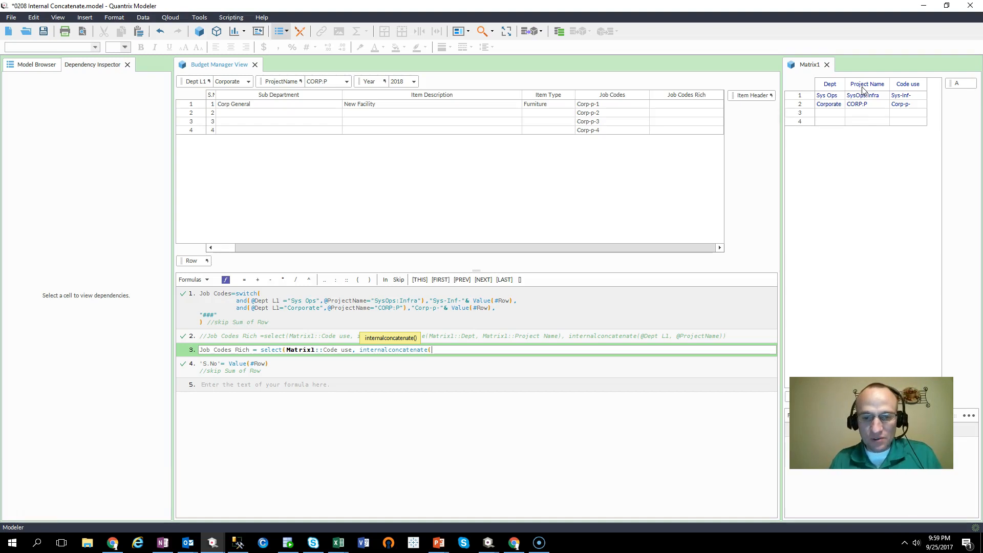
{"action": "left_click", "coordinate": [830, 84]}
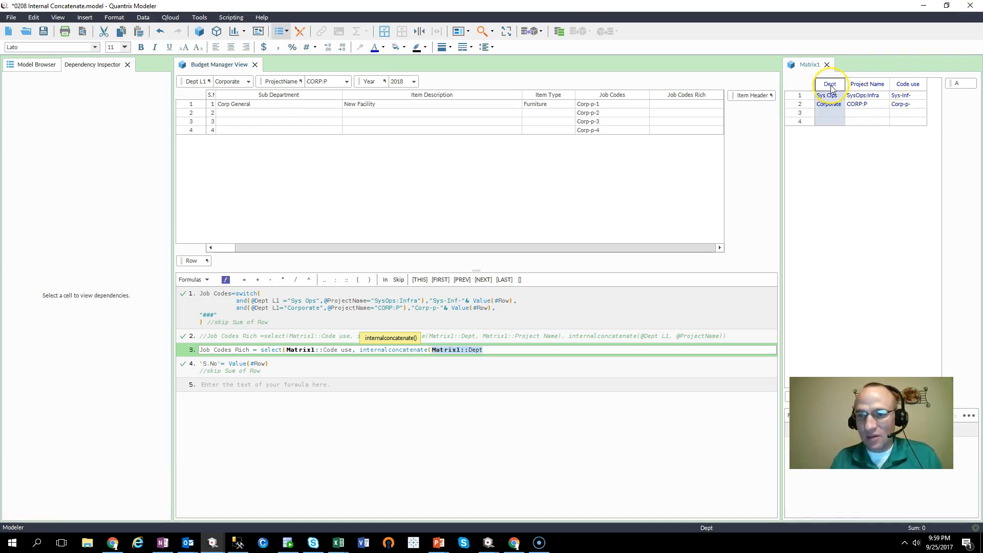
{"action": "type", "text": ","}
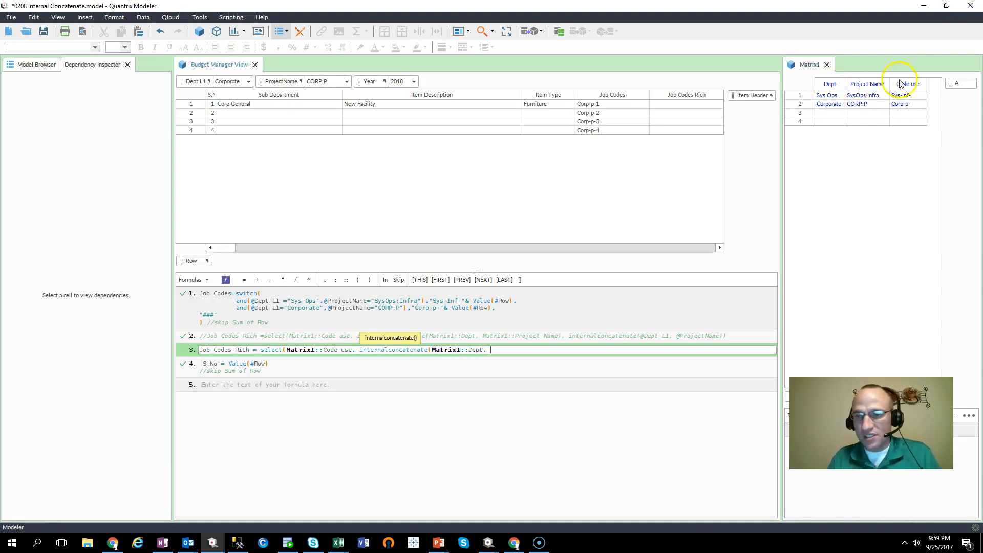
{"action": "left_click", "coordinate": [882, 86]}
{"action": "type", "text": "),"}
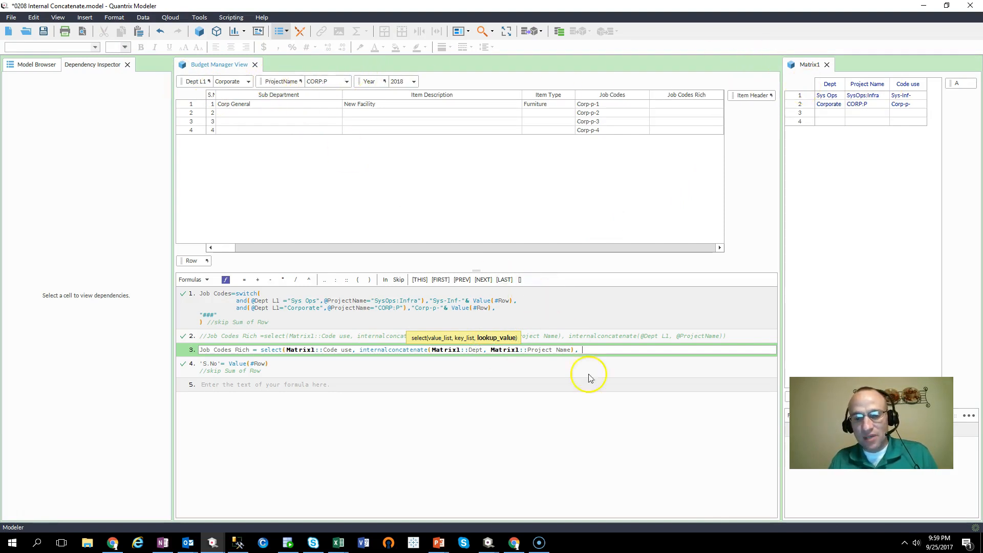
{"action": "type", "text": "in"}
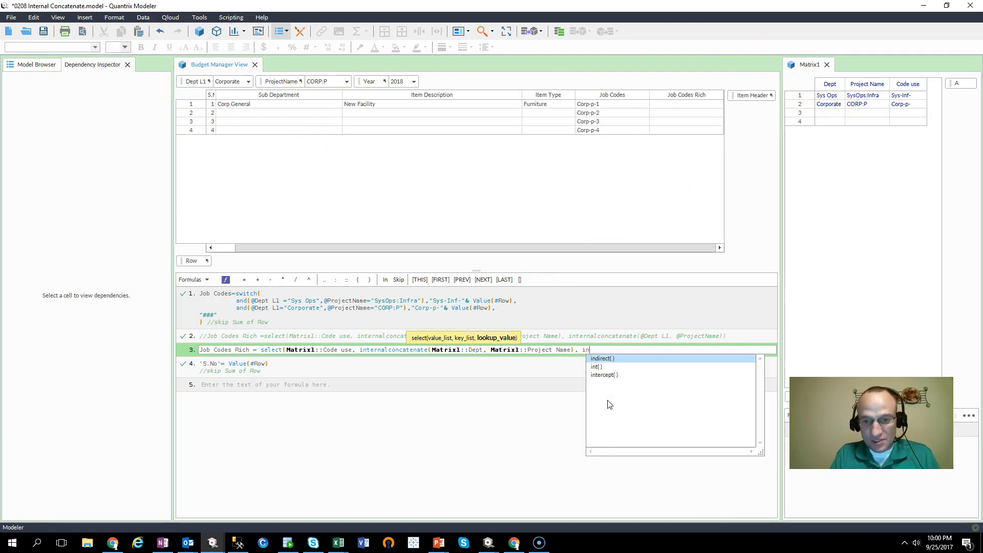
{"action": "type", "text": "ternal"}
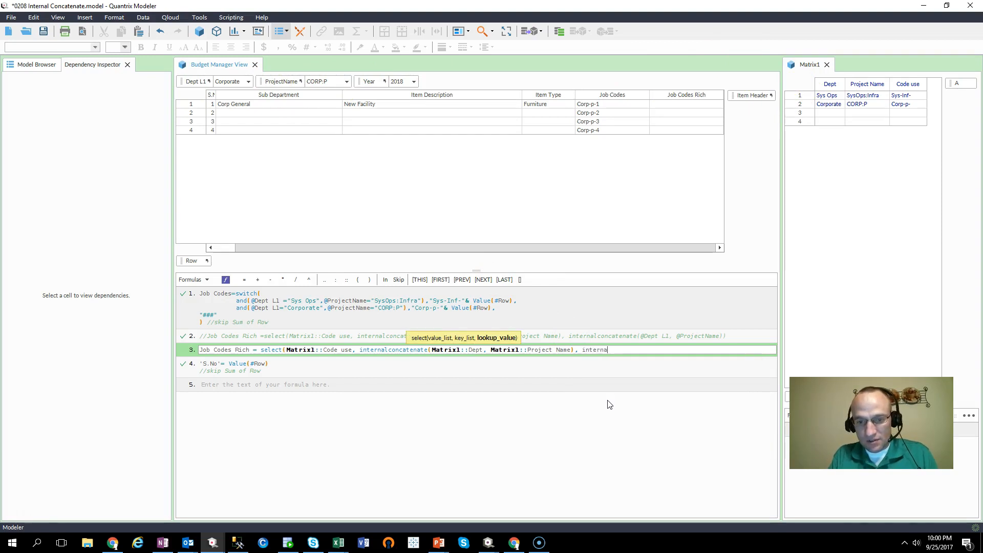
{"action": "type", "text": "concatenat"}
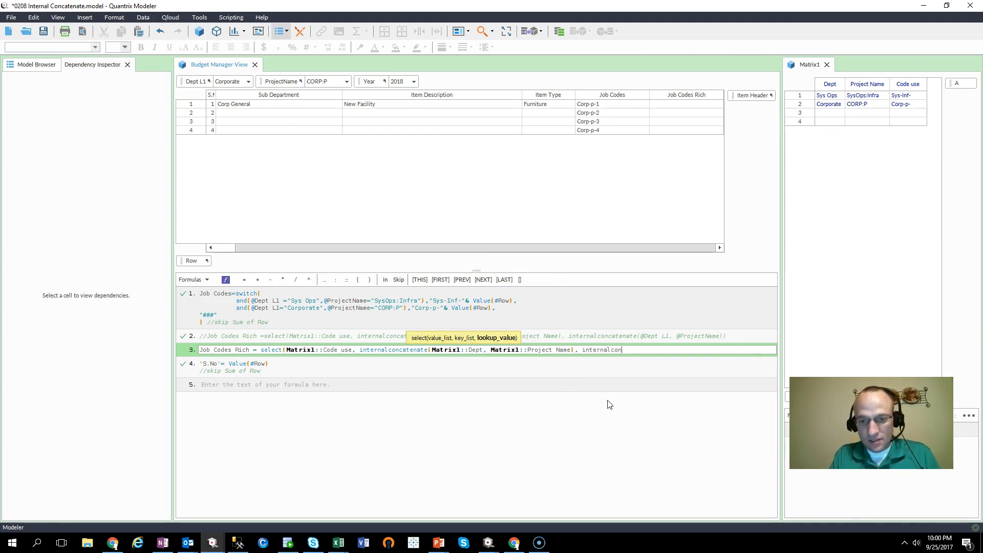
{"action": "type", "text": "e("}
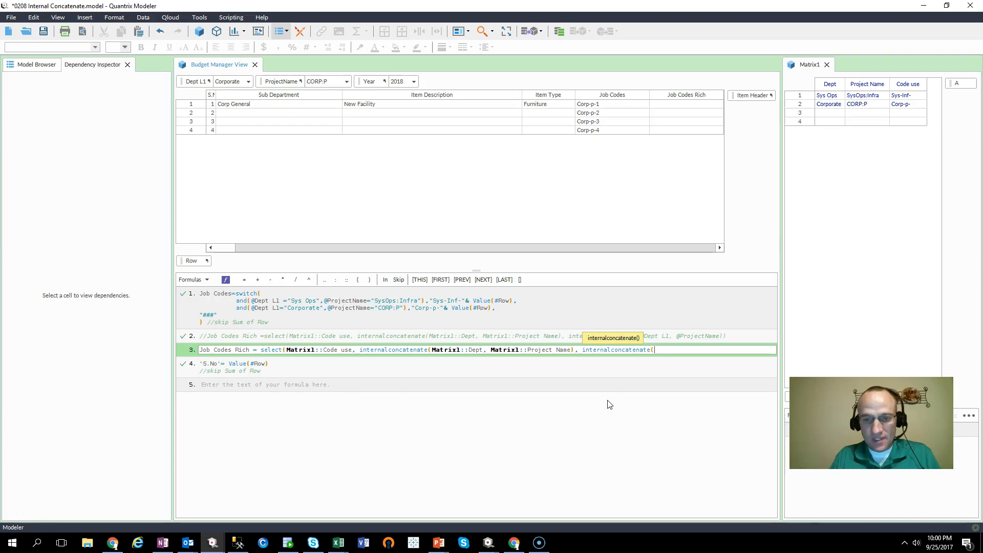
{"action": "mouse_move", "coordinate": [208, 84]}
{"action": "type", "text": "@"}
{"action": "left_click", "coordinate": [207, 85]}
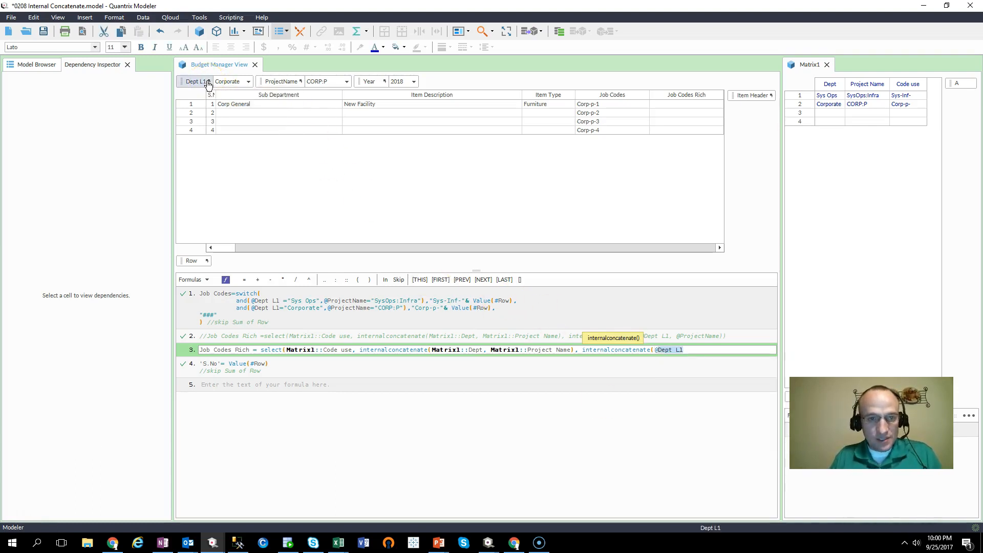
{"action": "type", "text": ", @"}
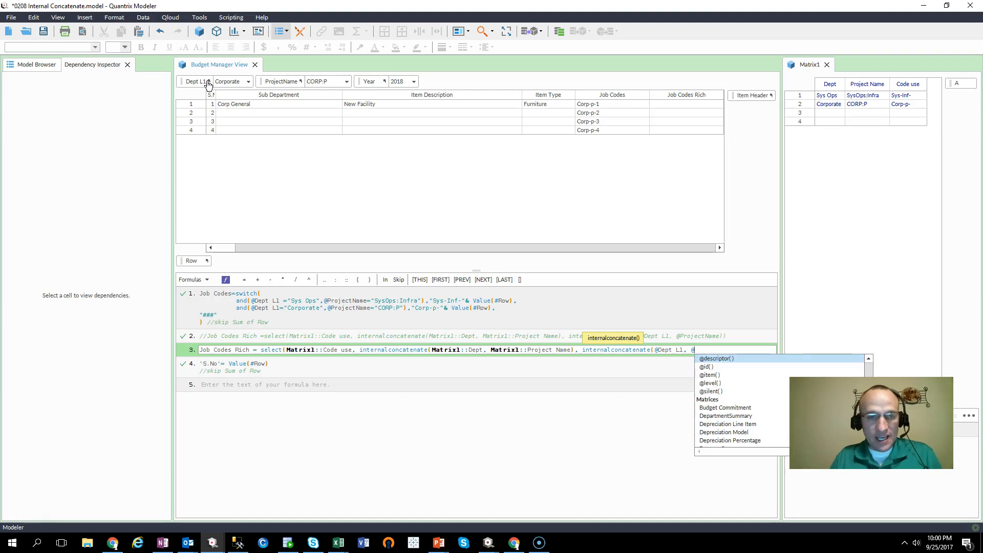
{"action": "left_click", "coordinate": [274, 80]}
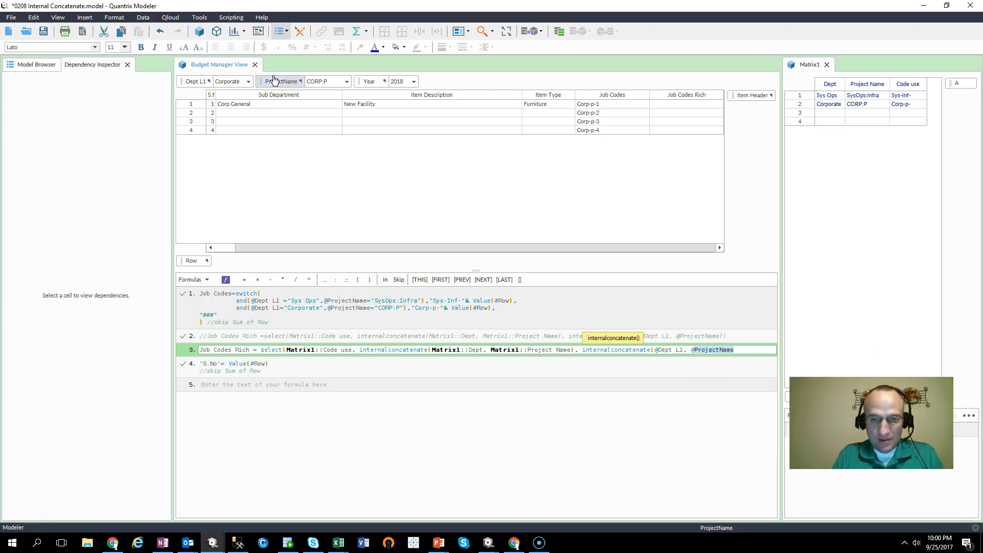
{"action": "type", "text": ") )"}
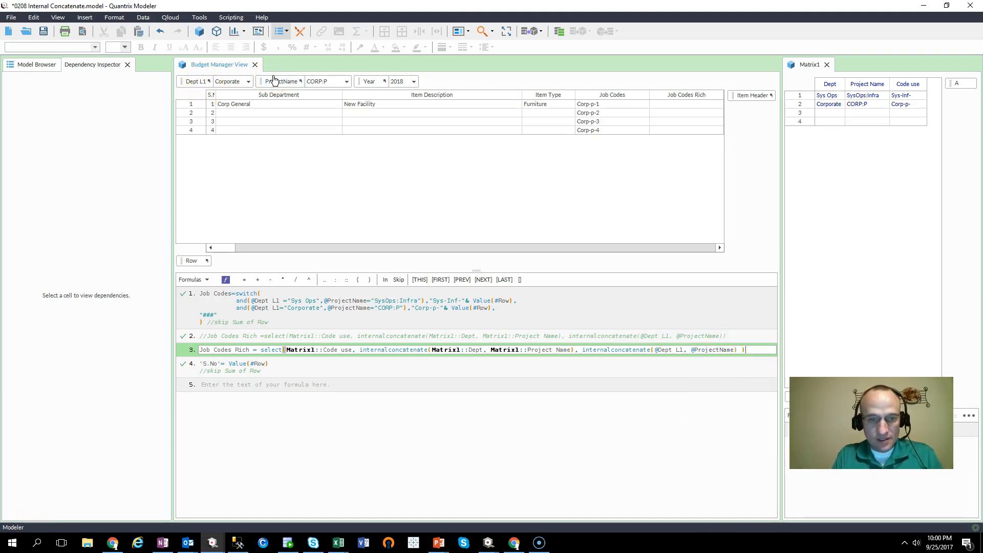
{"action": "key", "text": "Return"}
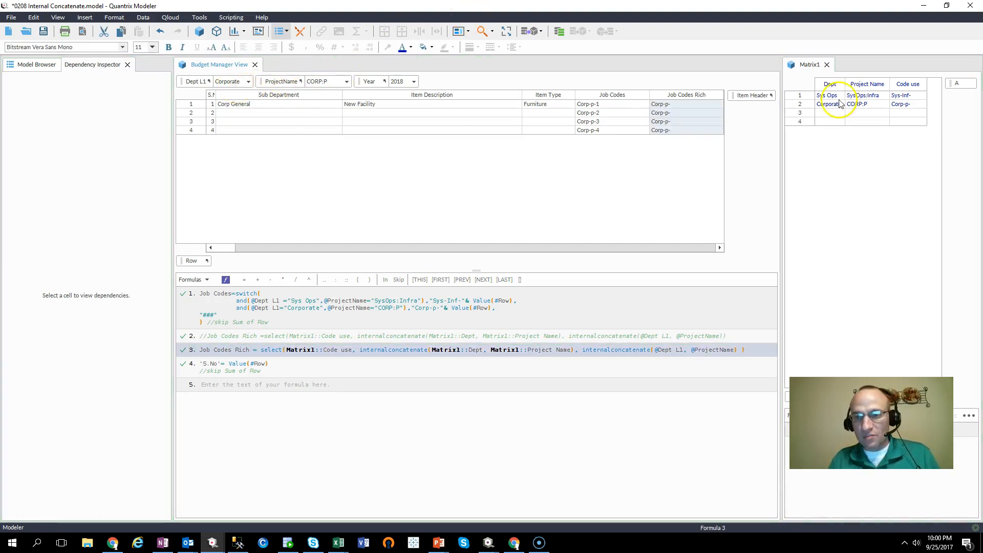
- Set the Dept L1 filter to Sys Ops and the ProjectName filter to SysOps:Infra
{"action": "left_click", "coordinate": [901, 108]}
{"action": "left_click", "coordinate": [687, 115]}
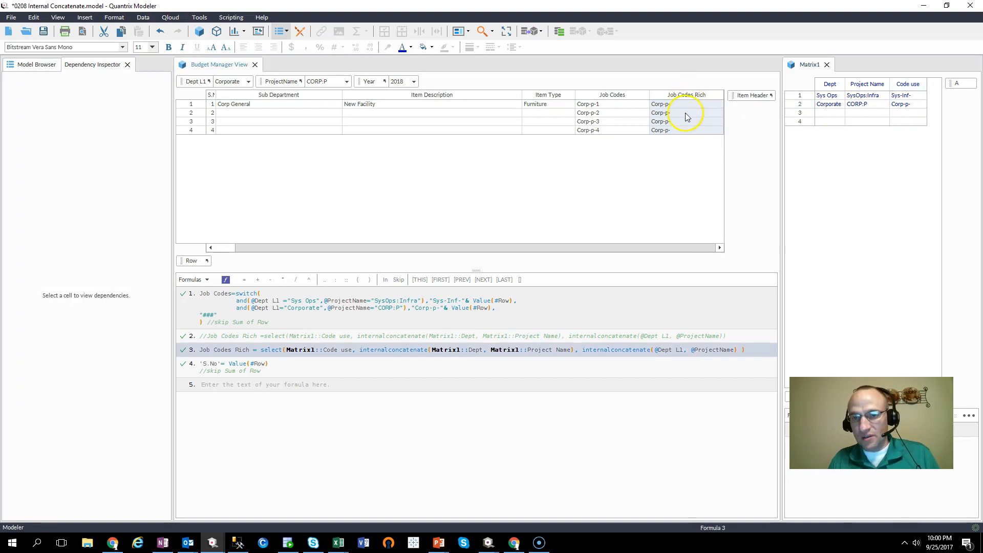
{"action": "left_click", "coordinate": [249, 82]}
{"action": "left_click", "coordinate": [225, 98]}
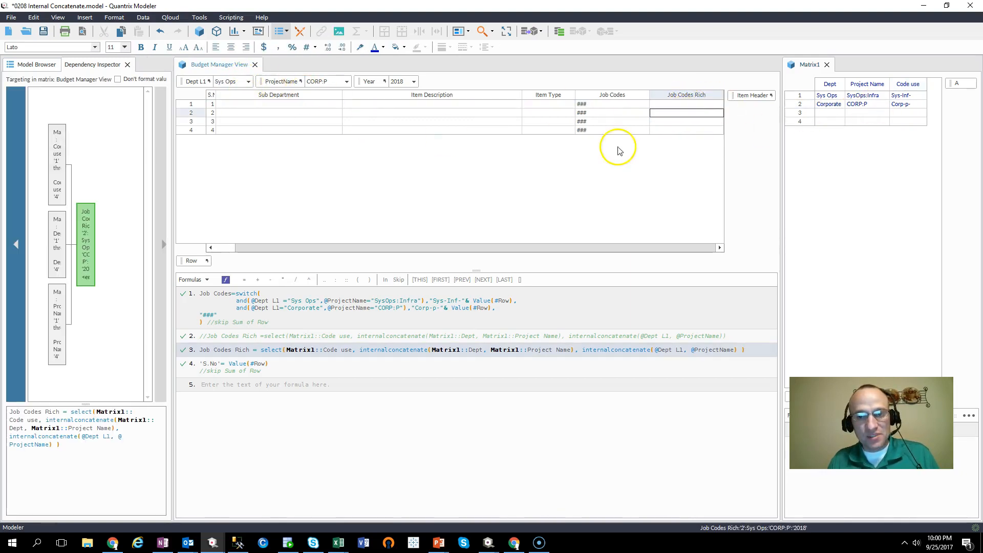
{"action": "left_click_drag", "start_coordinate": [677, 105], "coordinate": [681, 140]}
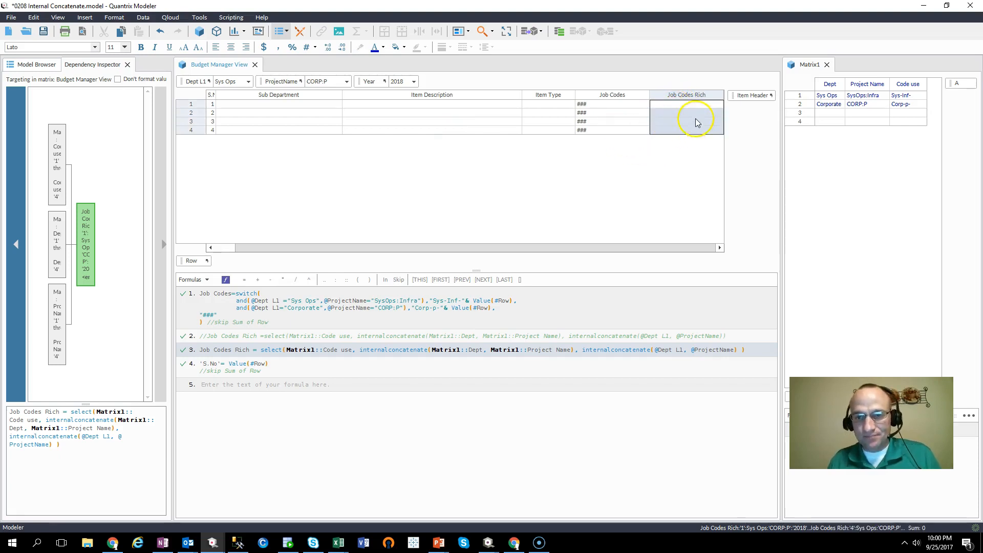
{"action": "left_click", "coordinate": [695, 115]}
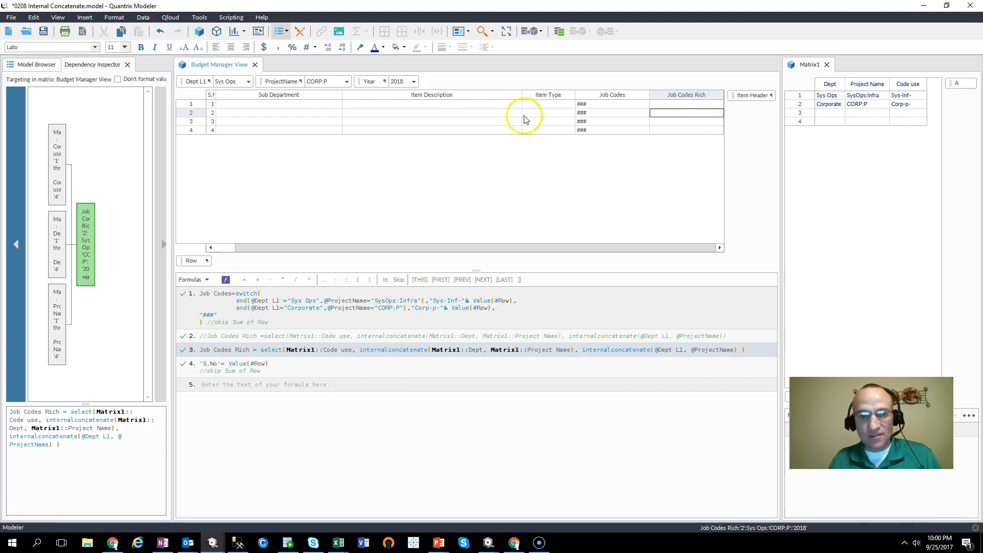
{"action": "left_click", "coordinate": [347, 82]}
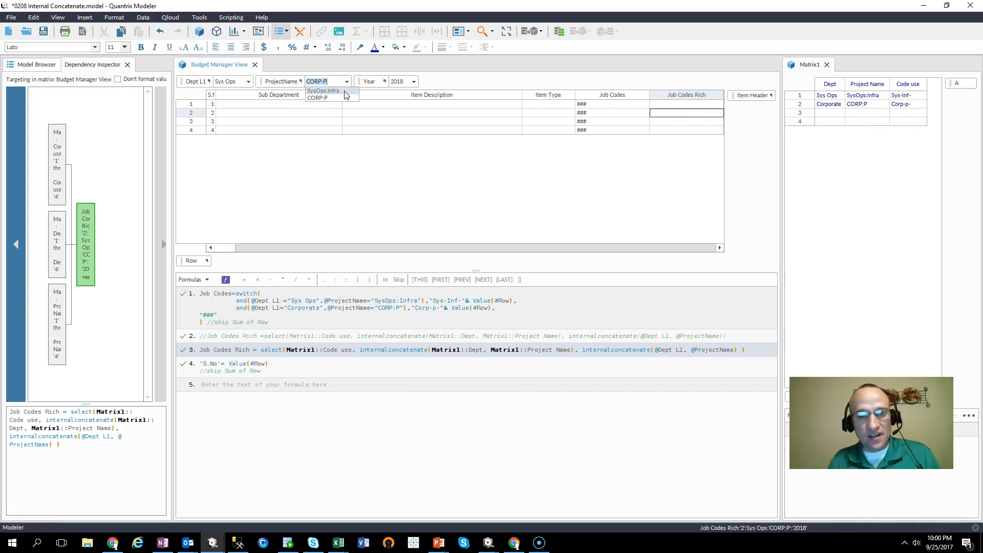
{"action": "left_click", "coordinate": [345, 91]}
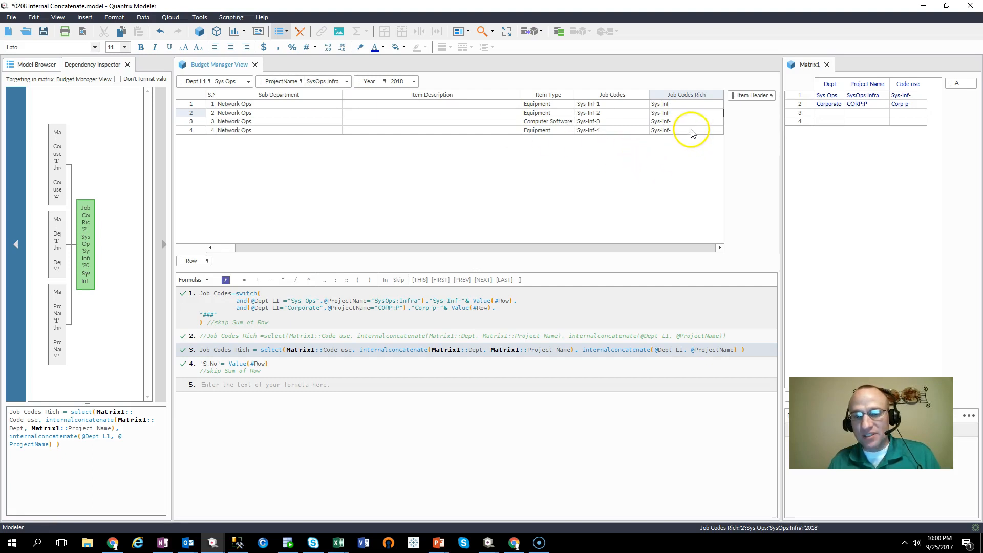
- Examine Matrix1's Code use, Dept and Project Name columns against the Job Codes Rich results and formula
{"action": "left_click", "coordinate": [906, 96]}
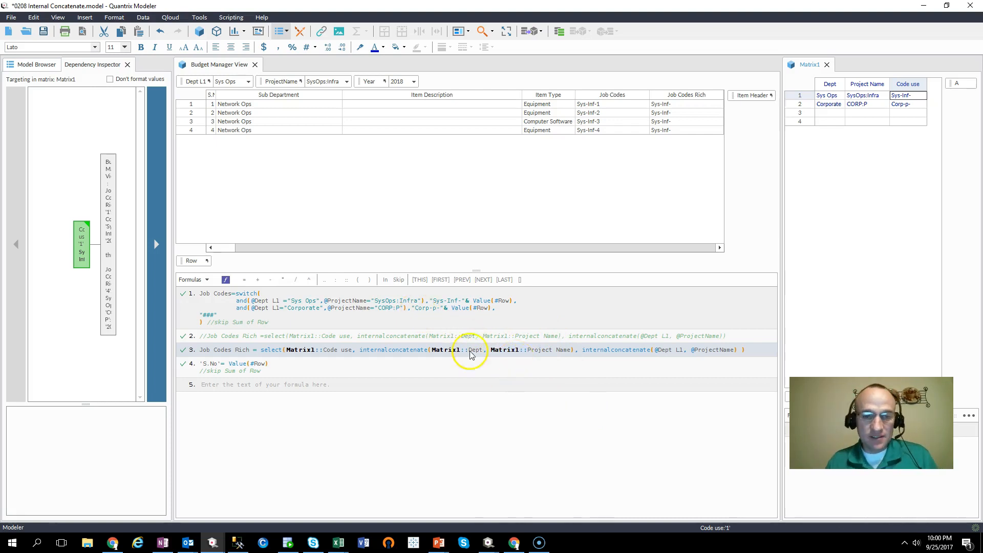
{"action": "left_click", "coordinate": [385, 356]}
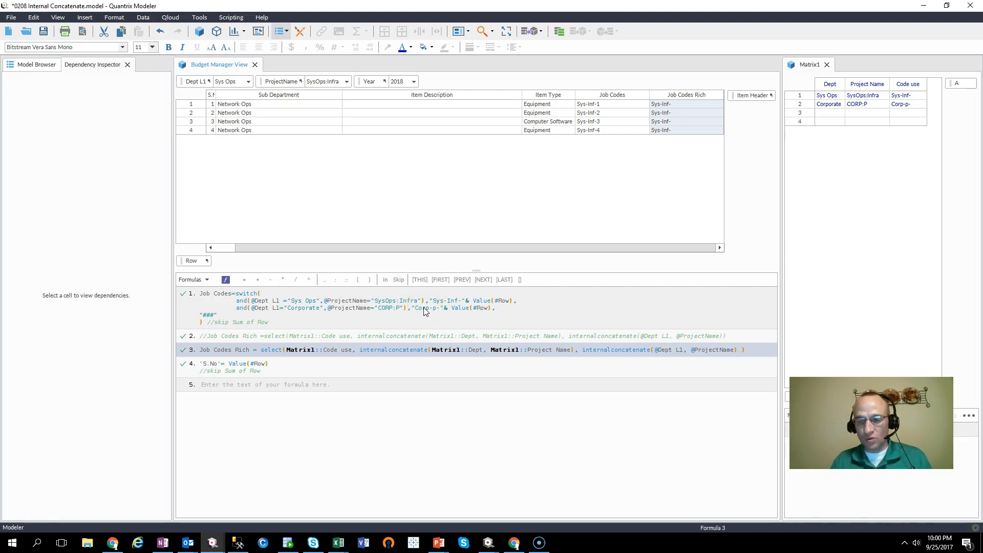
{"action": "left_click", "coordinate": [866, 85]}
{"action": "left_click", "coordinate": [830, 84]}
{"action": "left_click", "coordinate": [866, 84]}
{"action": "left_click", "coordinate": [908, 84]}
{"action": "left_click", "coordinate": [866, 85]}
{"action": "left_click", "coordinate": [830, 84]}
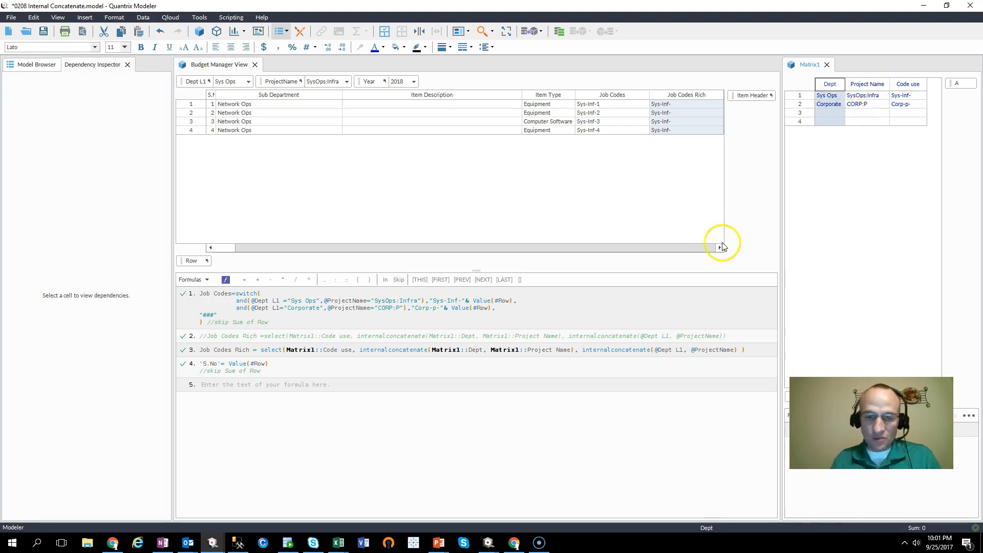
{"action": "left_click", "coordinate": [664, 113]}
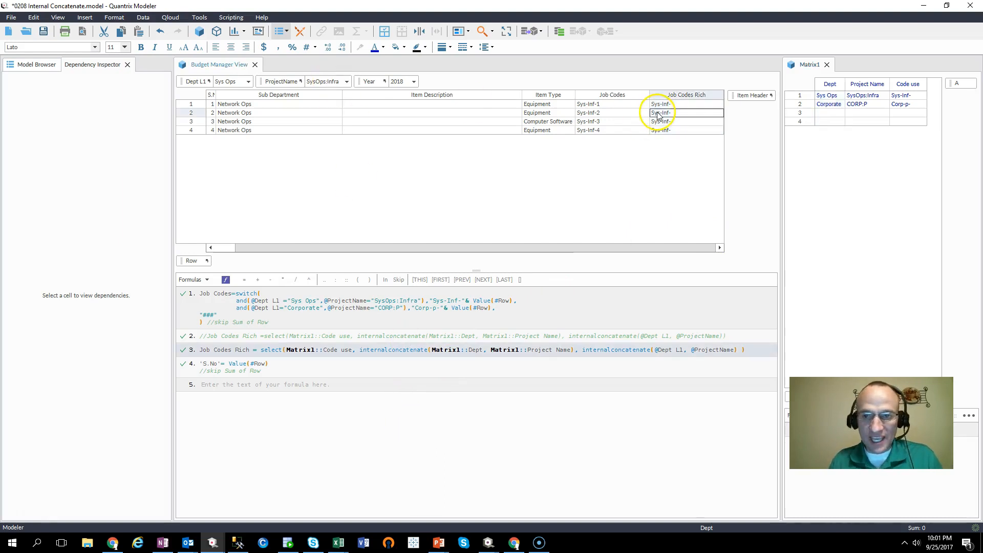
{"action": "mouse_move", "coordinate": [112, 426]}
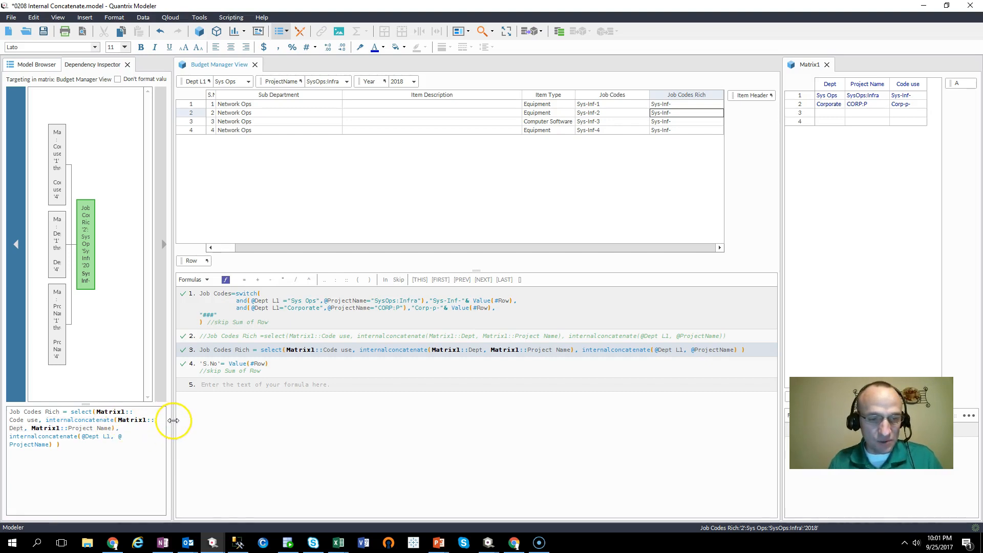
- Widen the Dependency Inspector panel
{"action": "left_click_drag", "start_coordinate": [173, 429], "coordinate": [243, 430]}
{"action": "mouse_move", "coordinate": [127, 426]}
{"action": "mouse_move", "coordinate": [182, 427]}
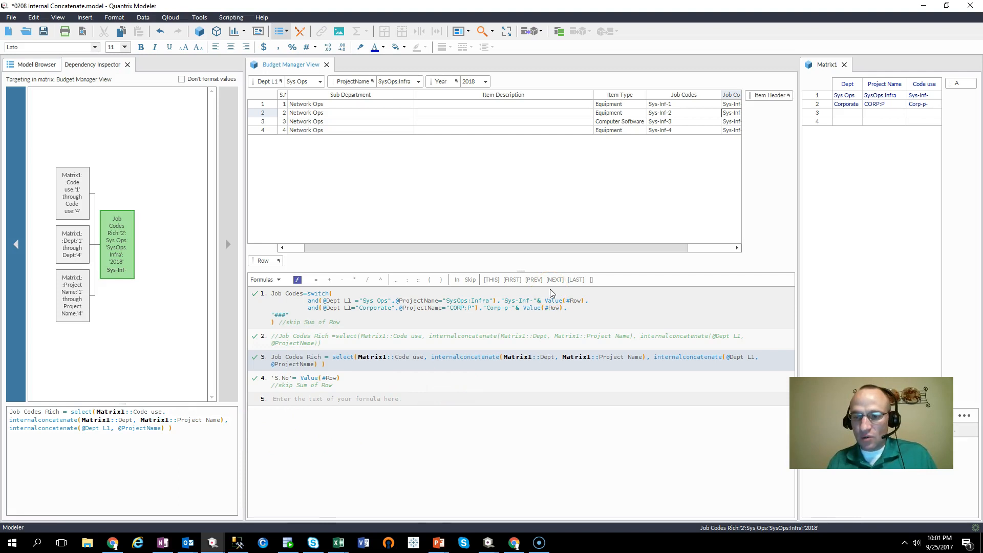
- Switch to the PowerPoint presentation and scroll to the contact slide
{"action": "key", "text": "alt+Tab"}
{"action": "scroll", "coordinate": [551, 292], "scroll_direction": "down", "scroll_amount": 1}
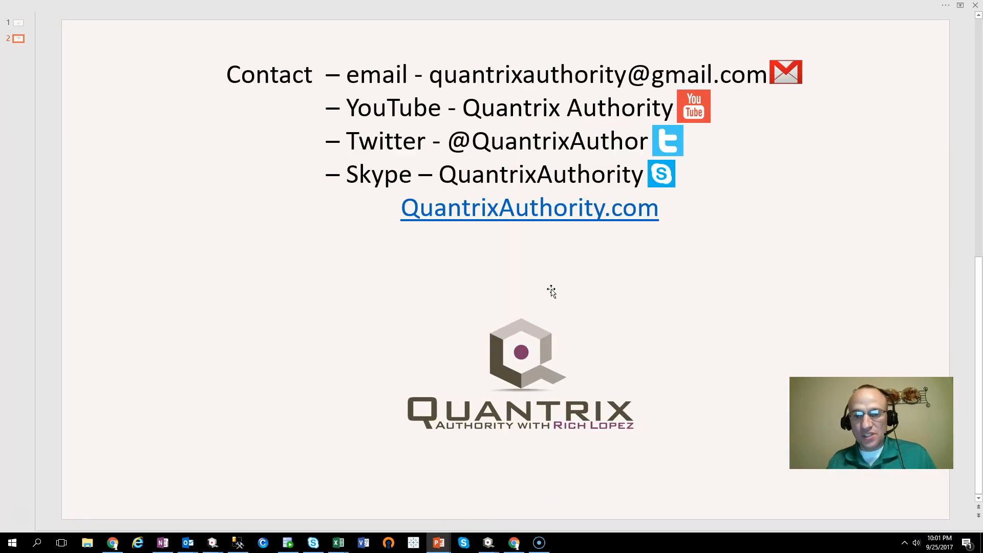